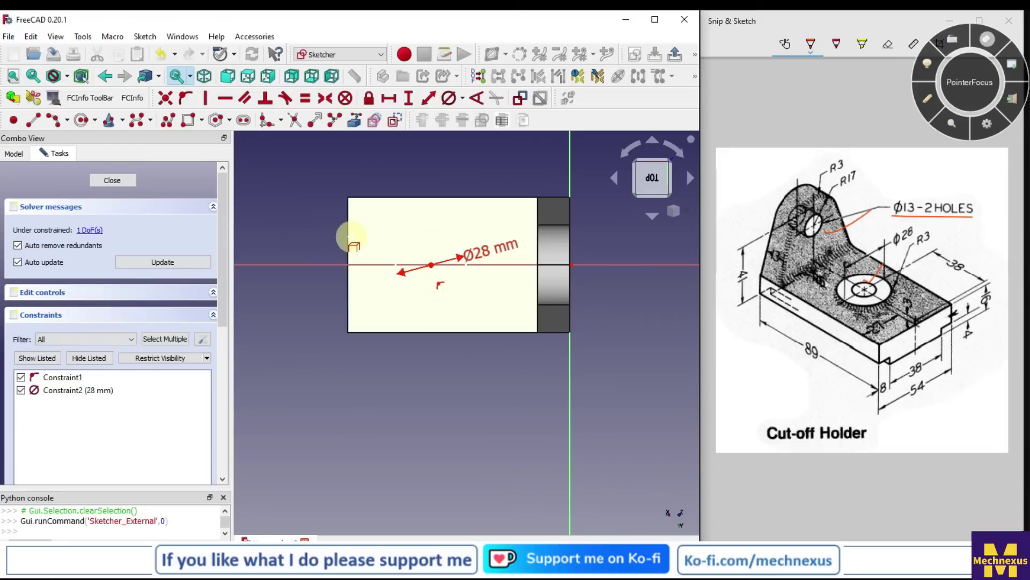
# Reference the plate's end edge as external geometry, constrain the 28 mm circle's centre 38 mm horizontally from it, and close the sketch.
pyautogui.click(345, 236)
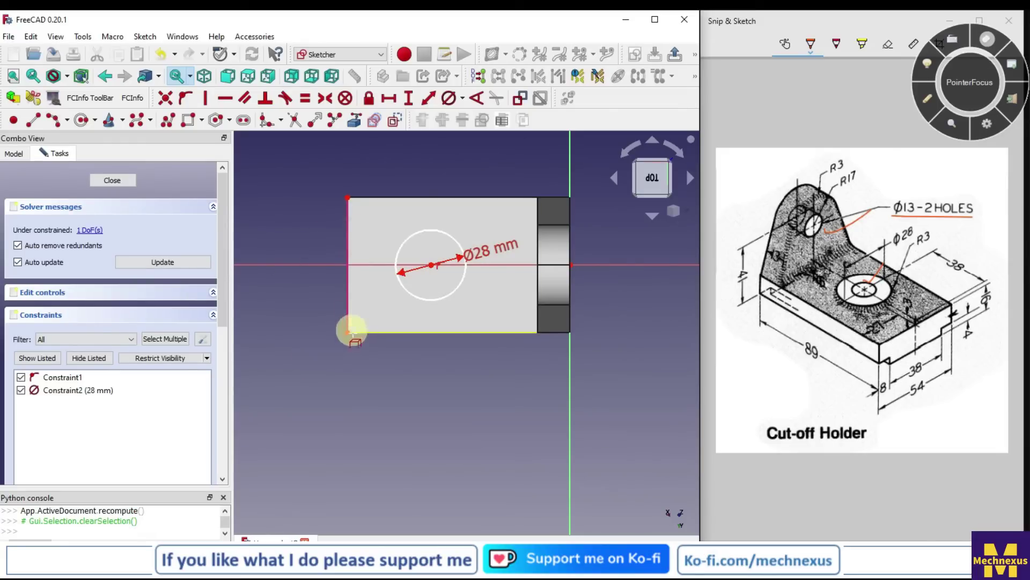
pyautogui.click(346, 332)
pyautogui.click(433, 265)
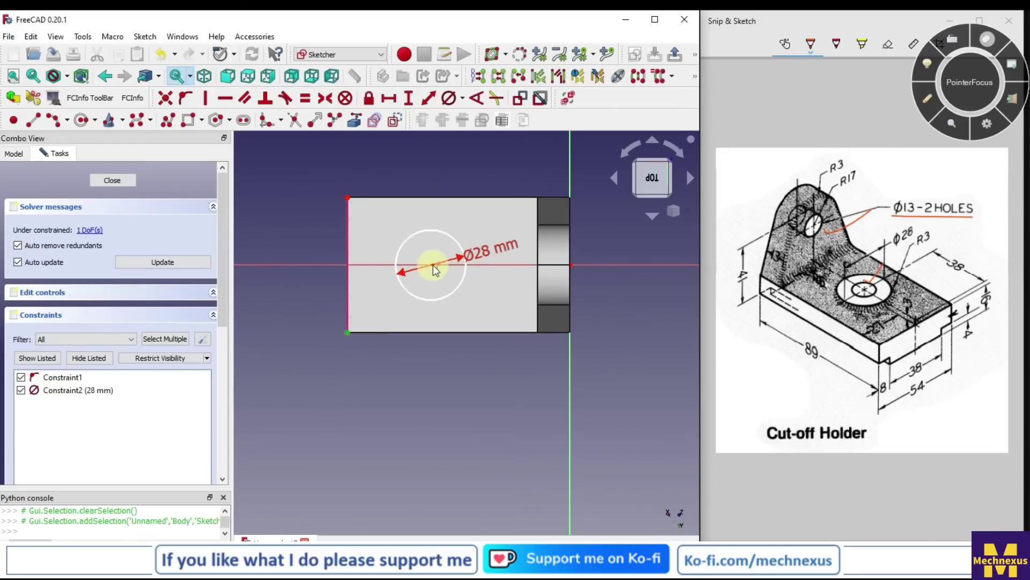
pyautogui.click(389, 97)
pyautogui.write('3')
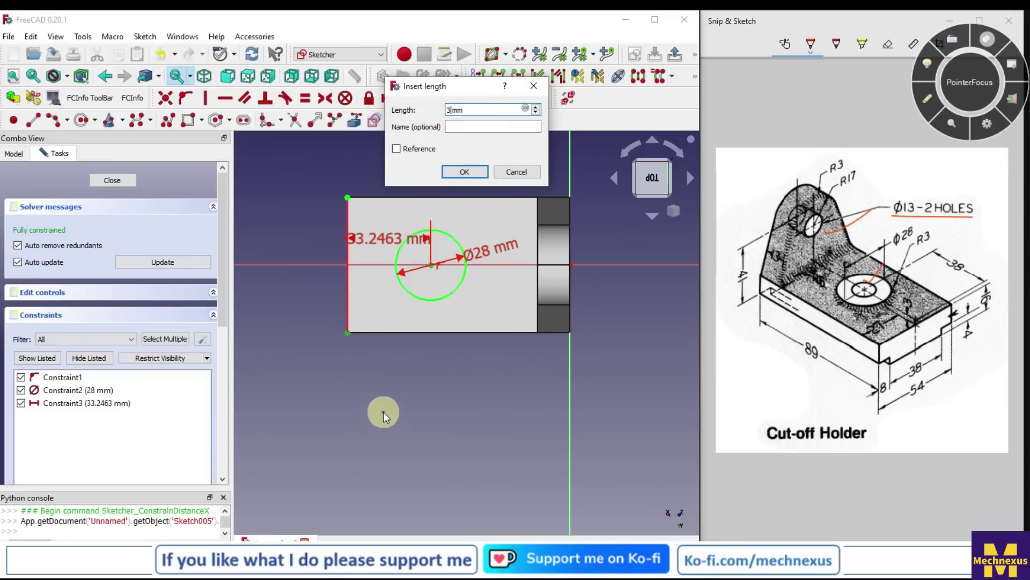
pyautogui.write('8')
pyautogui.press('Return')
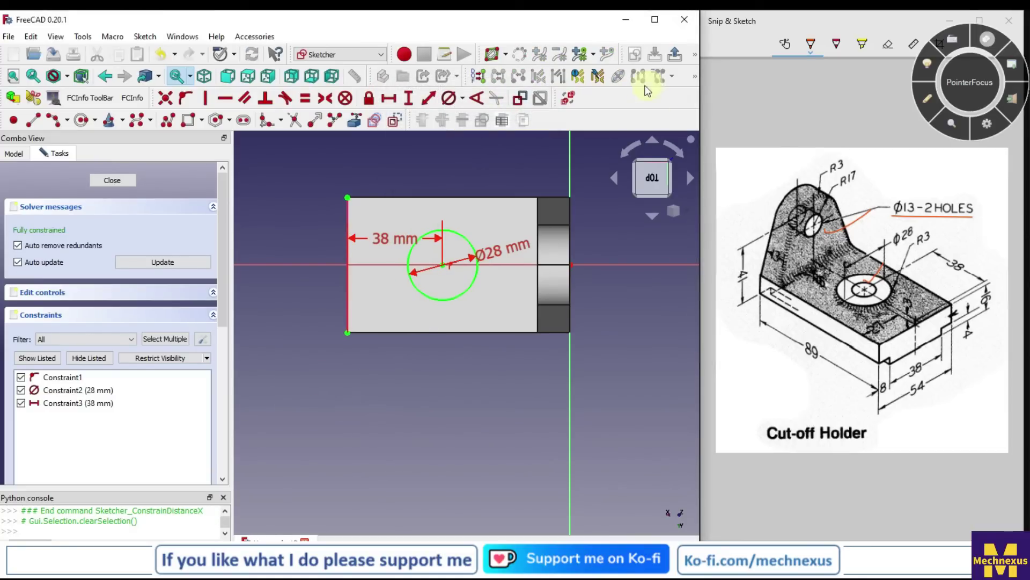
pyautogui.click(114, 180)
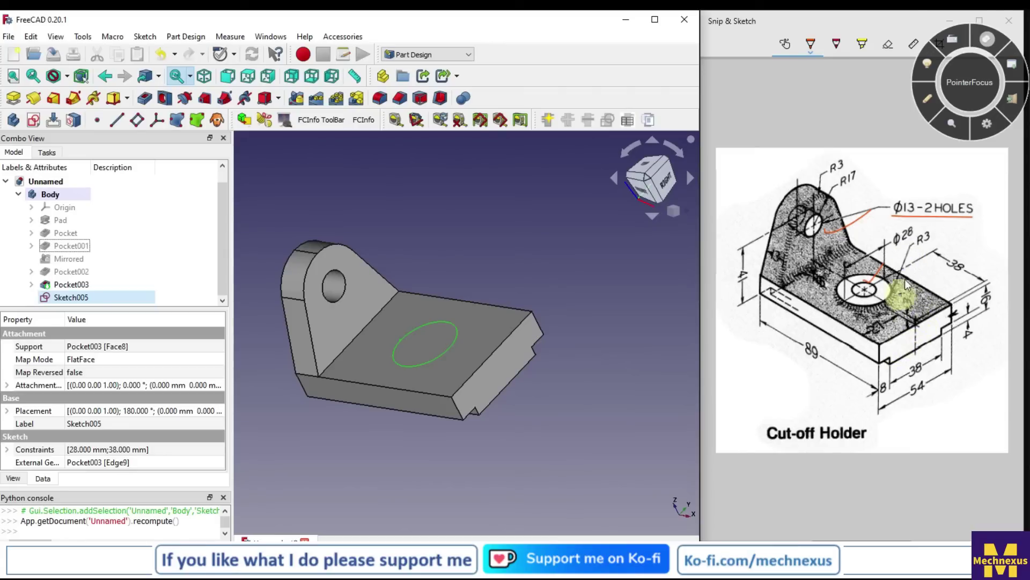
pyautogui.click(927, 100)
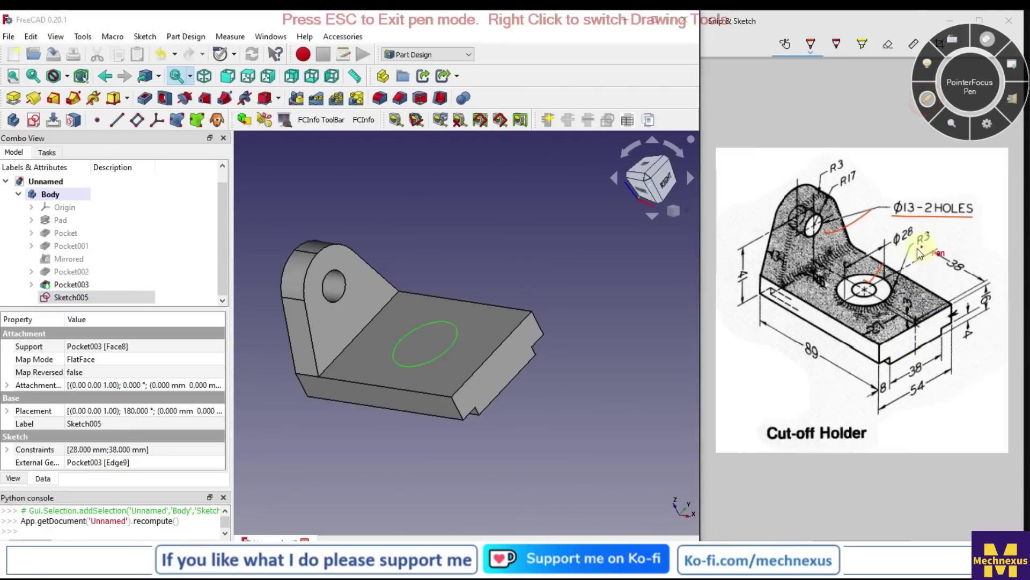
pyautogui.moveTo(924, 245); pyautogui.dragTo(940, 240)
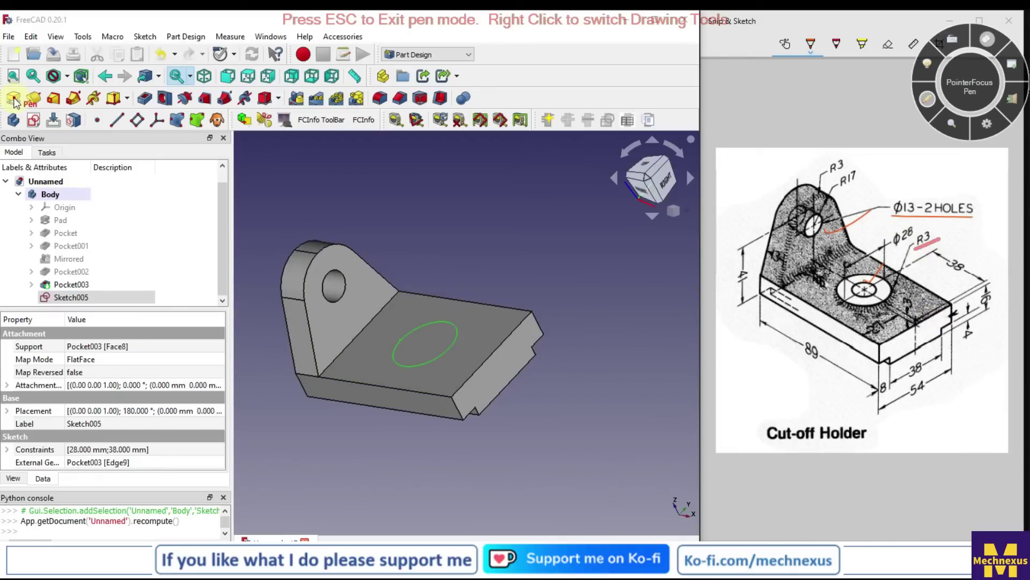
pyautogui.rightClick(469, 212)
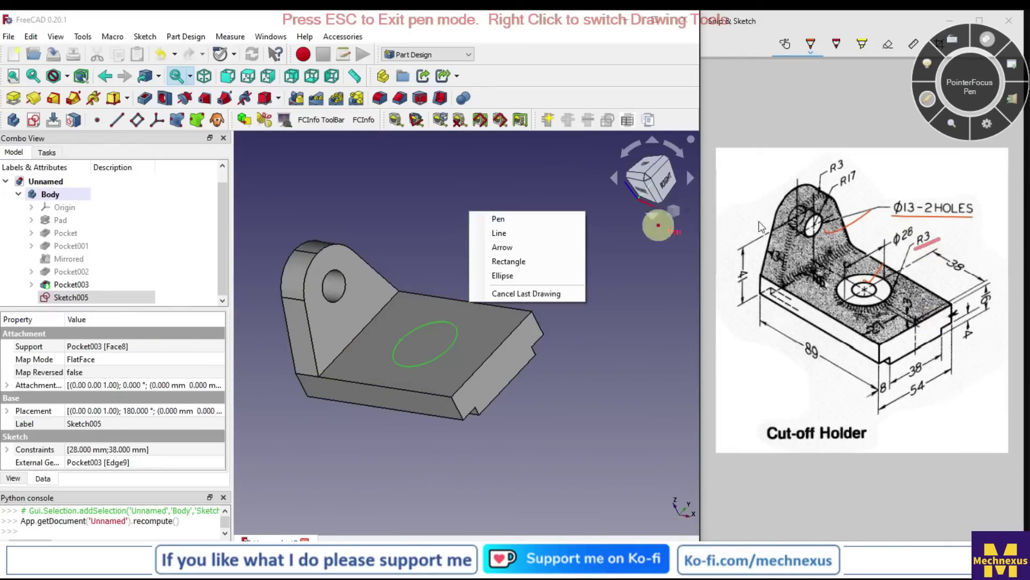
pyautogui.click(925, 115)
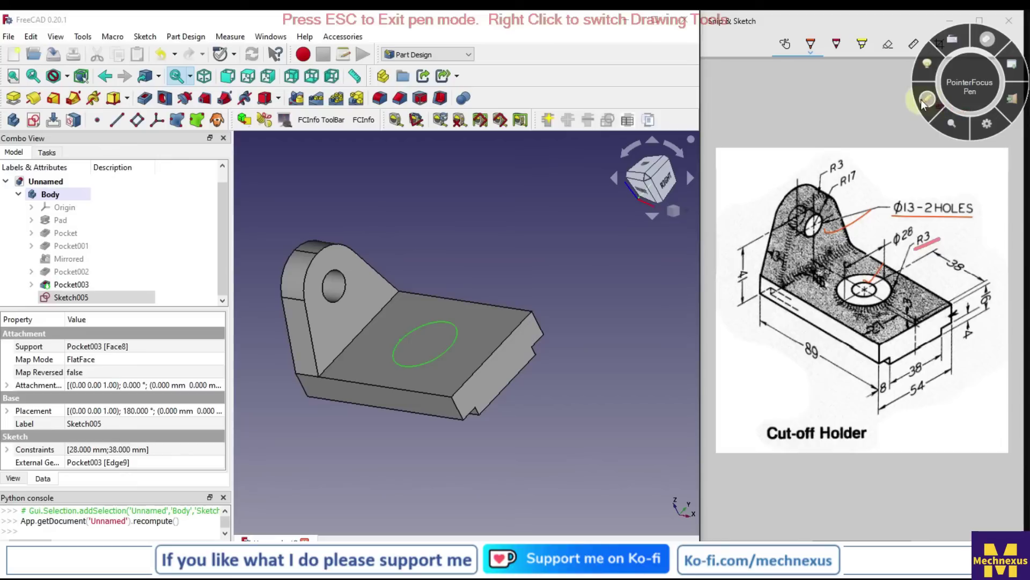
pyautogui.click(924, 102)
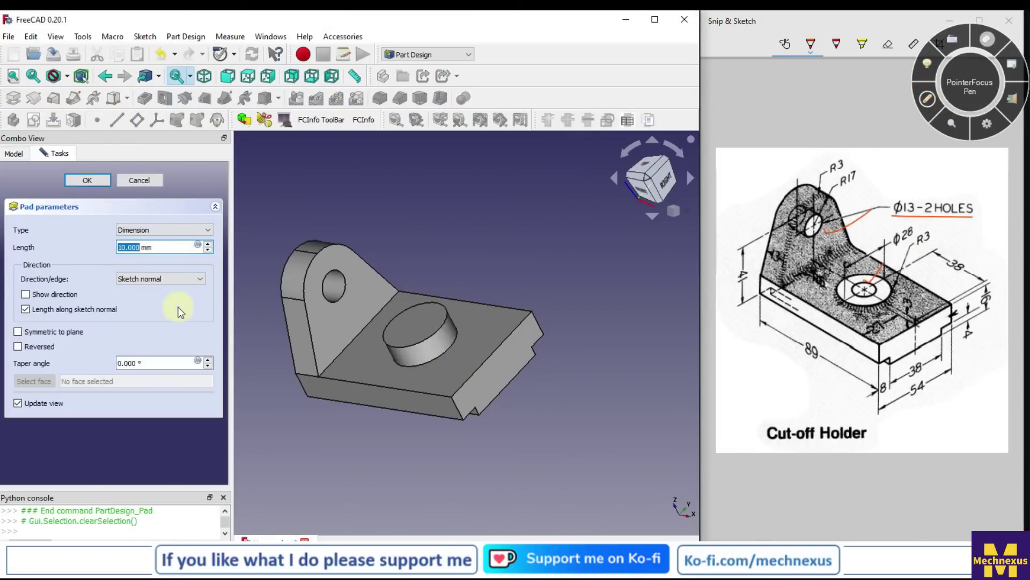
# Pad the 28 mm circle sketch on the plate to a length of 3 mm.
pyautogui.write('3')
pyautogui.click(385, 194)
pyautogui.click(85, 179)
pyautogui.click(485, 245)
# Create a sketch on the round boss's top face, reference its rim, and draw a concentric circle about 13.6 mm in diameter.
pyautogui.click(426, 349)
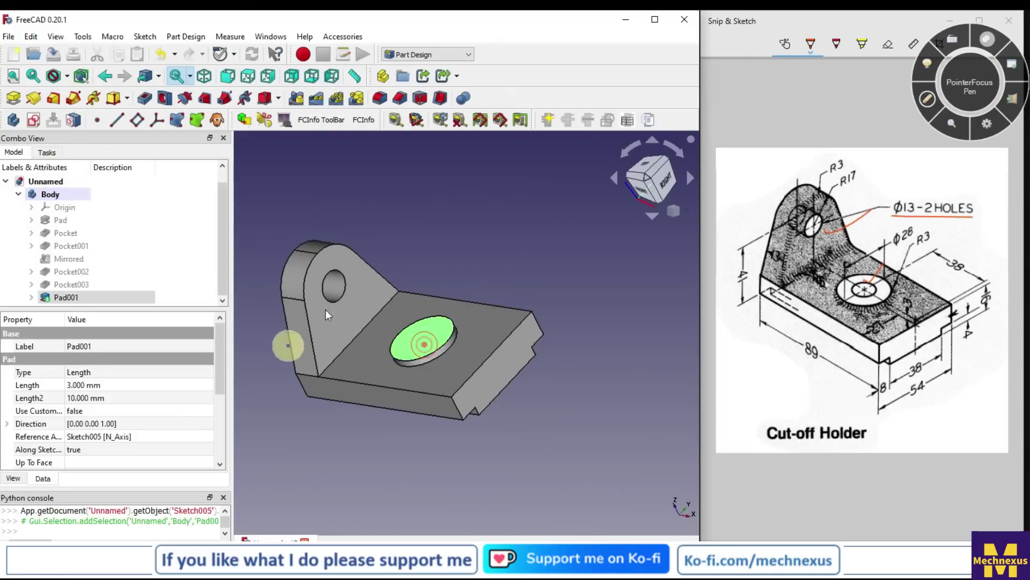
pyautogui.click(35, 119)
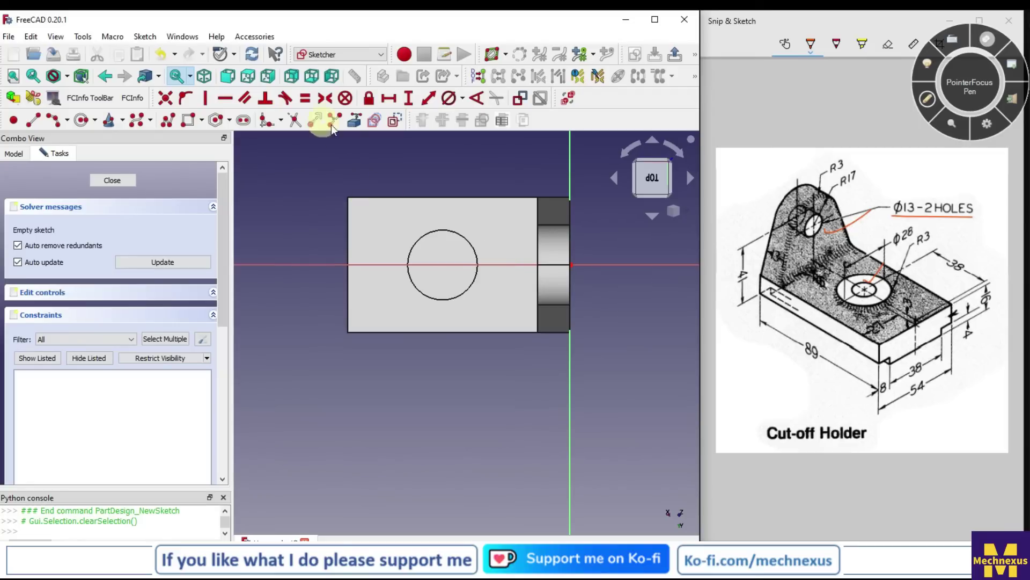
pyautogui.click(350, 115)
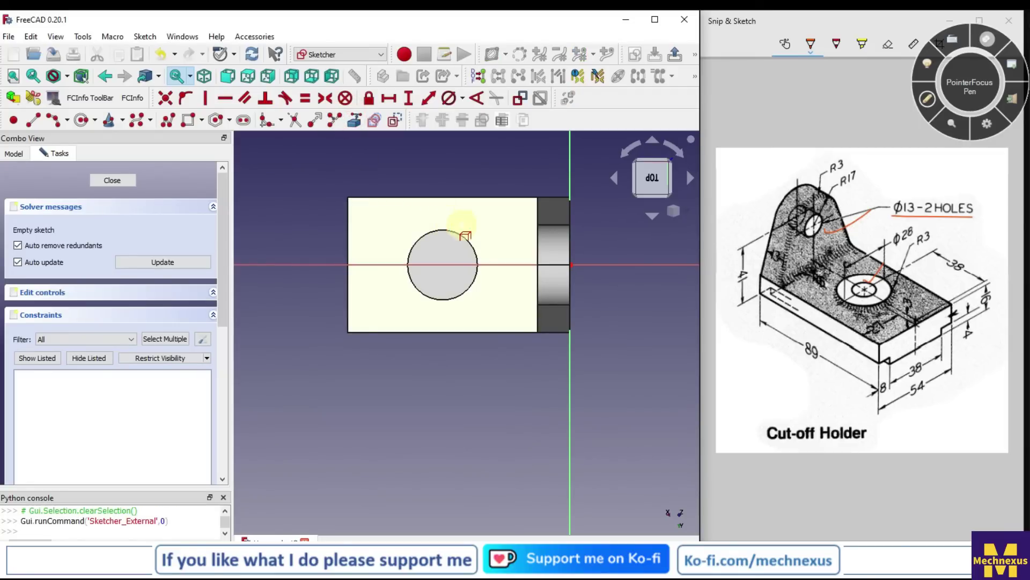
pyautogui.click(466, 238)
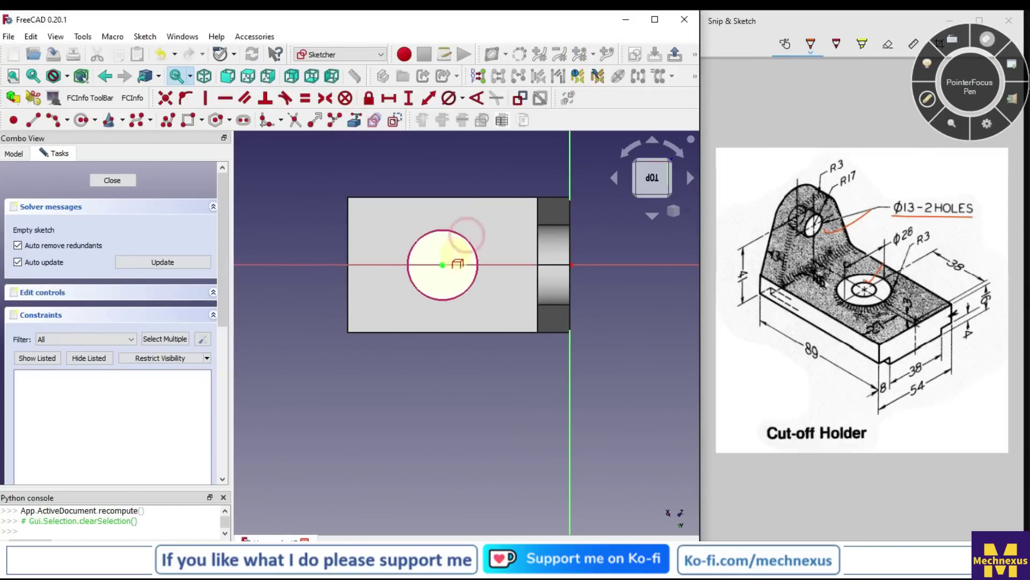
pyautogui.click(81, 121)
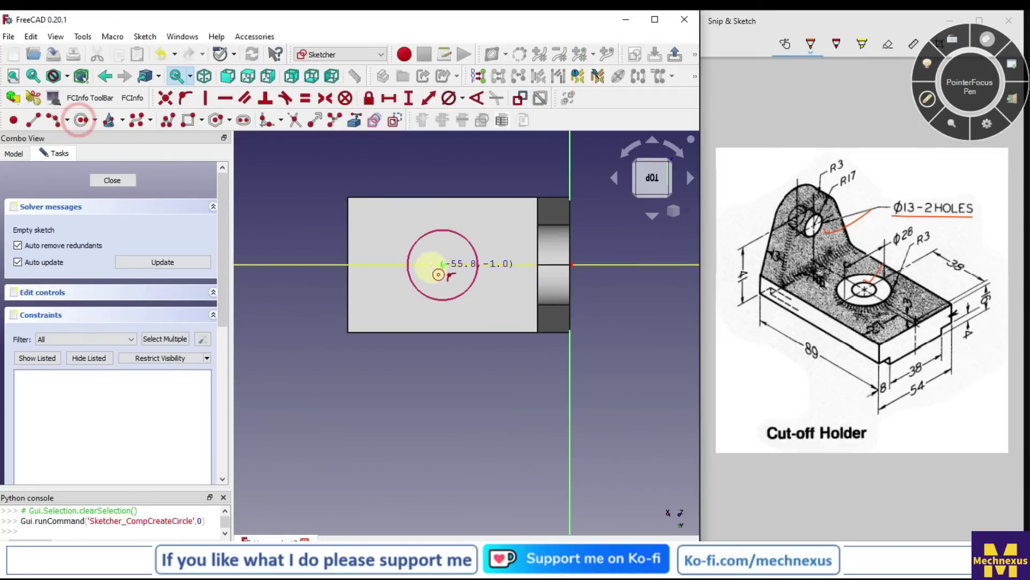
pyautogui.click(443, 264)
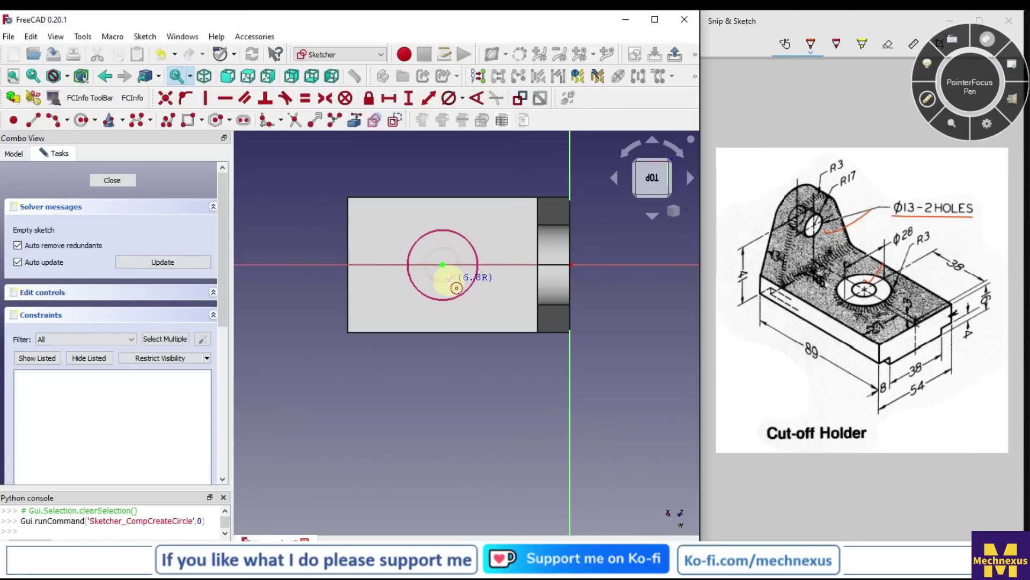
pyautogui.click(451, 279)
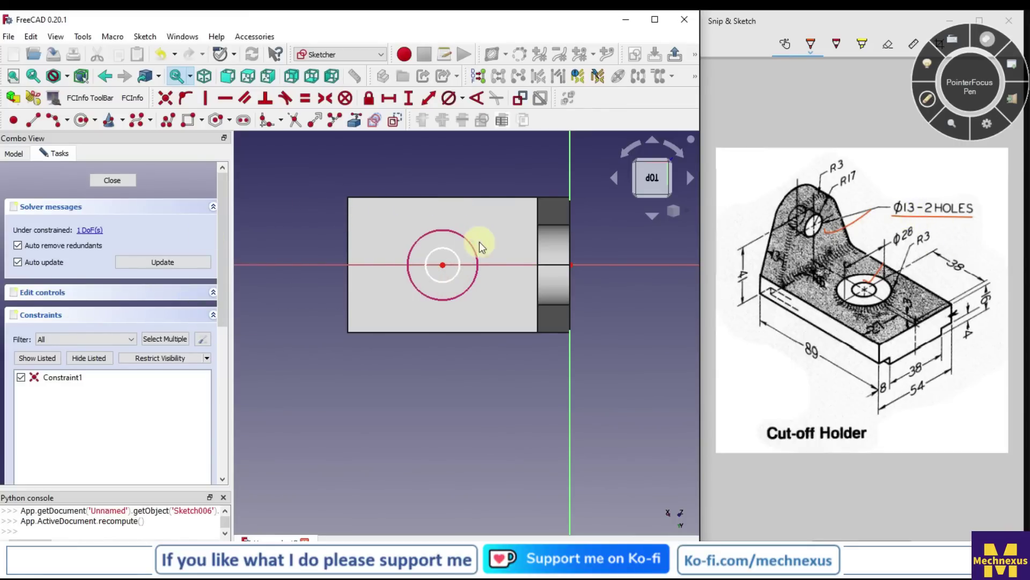
# Constrain the inner circle's diameter to 13 mm and close the sketch.
pyautogui.click(459, 253)
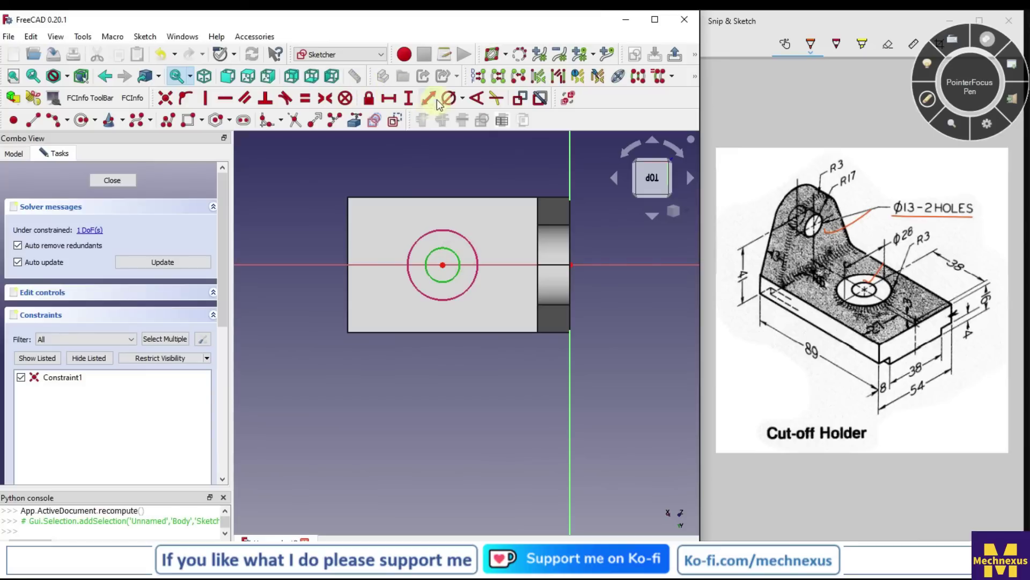
pyautogui.click(462, 101)
pyautogui.click(472, 130)
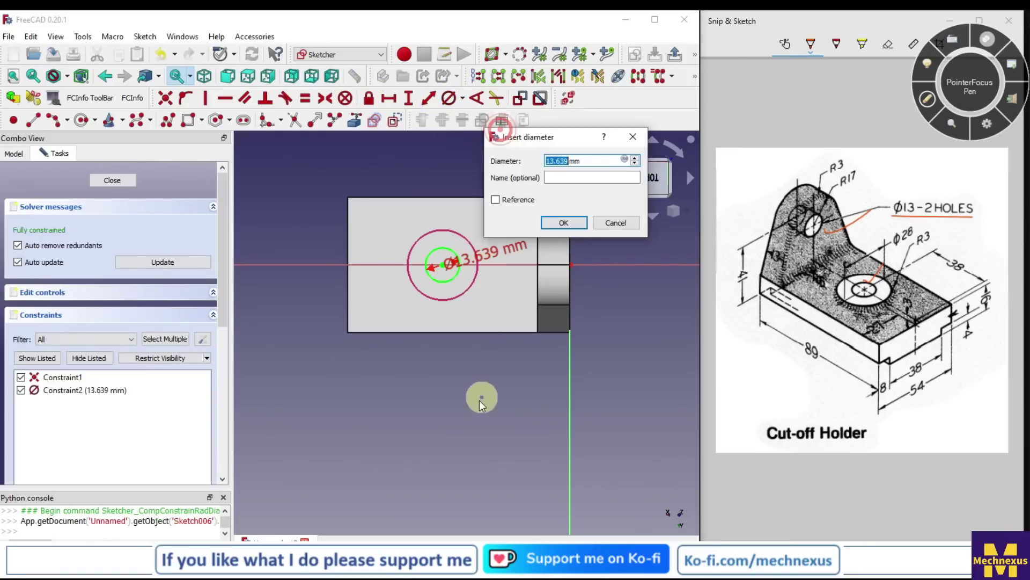
pyautogui.write('13')
pyautogui.press('Return')
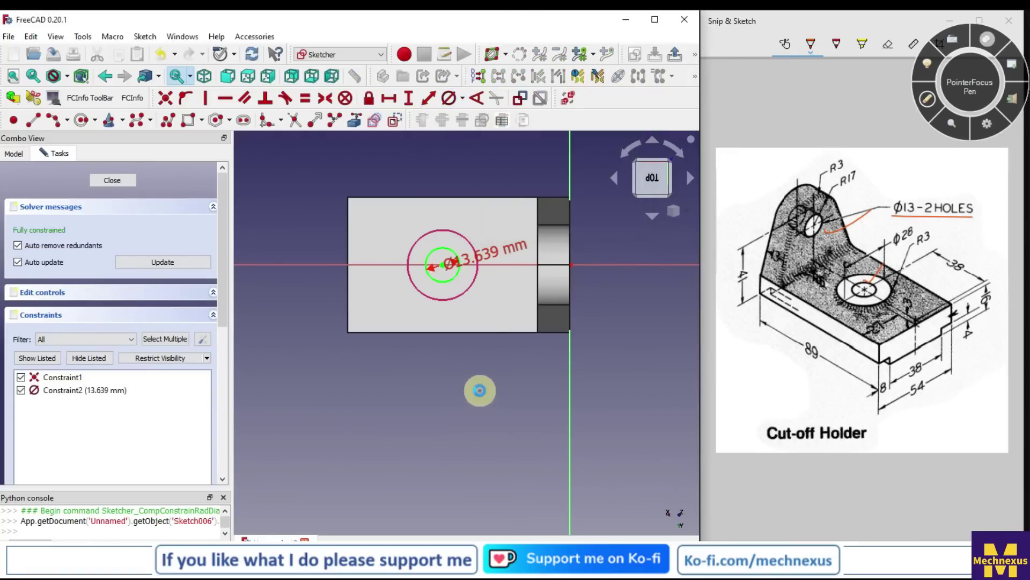
pyautogui.click(113, 178)
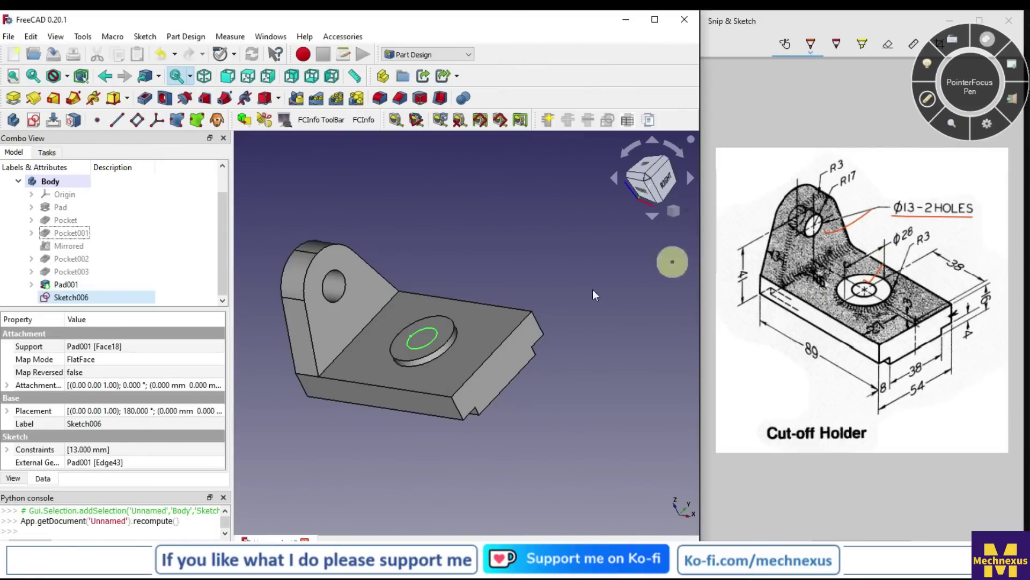
# Pocket the 13 mm circle through the boss and plate using the Through all type.
pyautogui.click(147, 99)
pyautogui.click(140, 230)
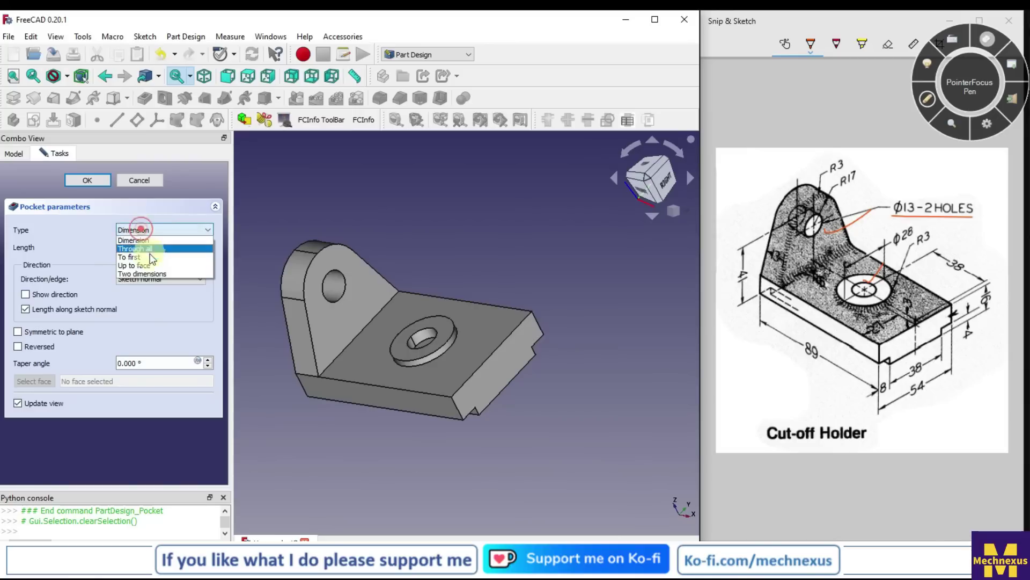
pyautogui.click(146, 249)
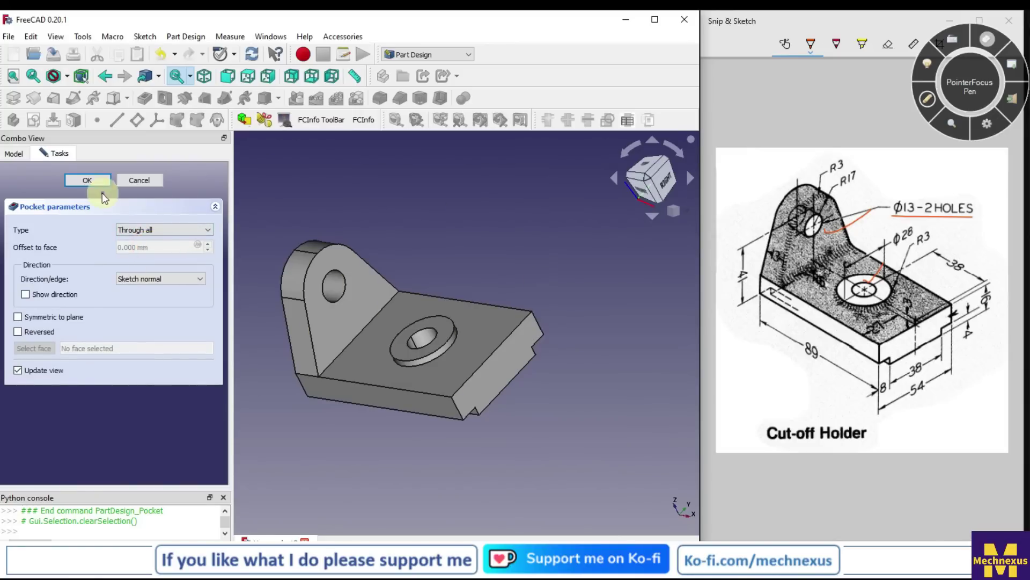
pyautogui.click(91, 181)
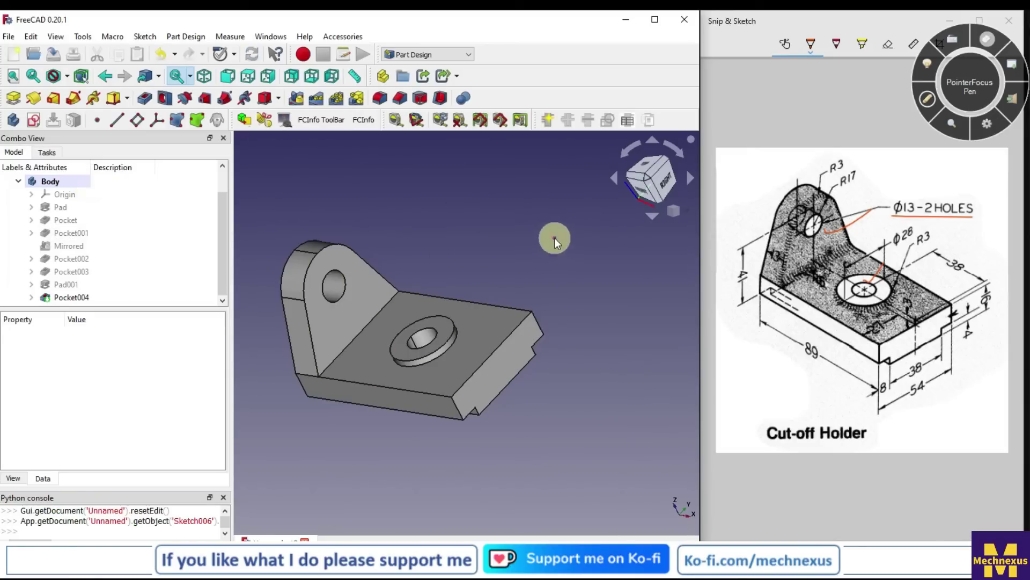
# Start a fillet on the circular edge where the boss meets the plate and try a 3 mm radius.
pyautogui.scroll(3, 368, 381)
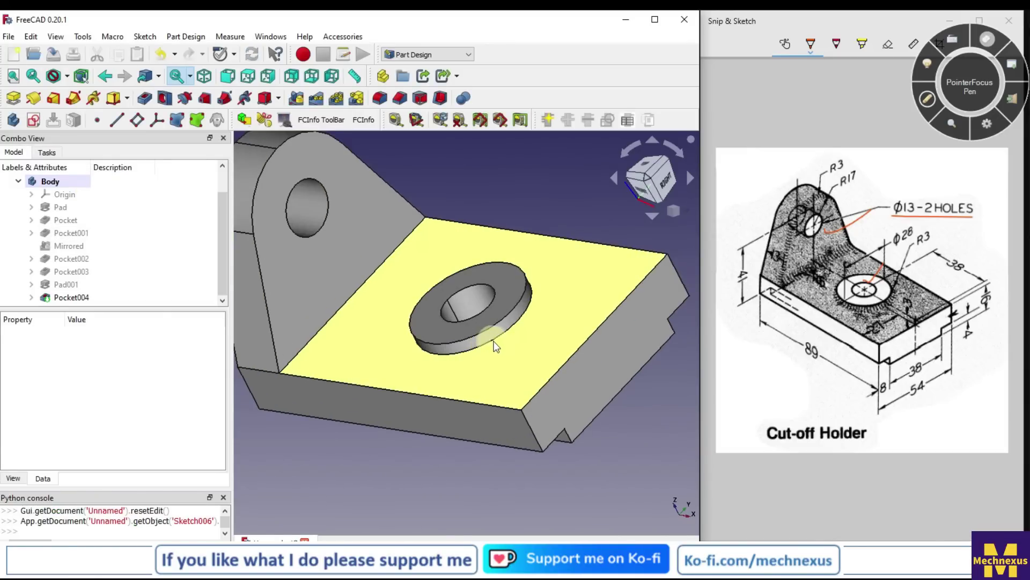
pyautogui.click(527, 308)
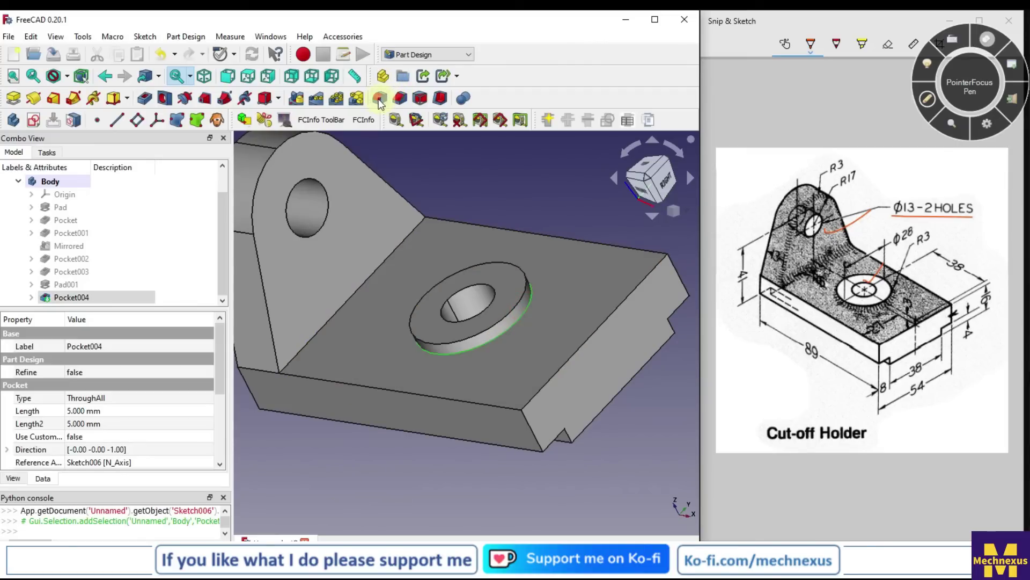
pyautogui.click(379, 99)
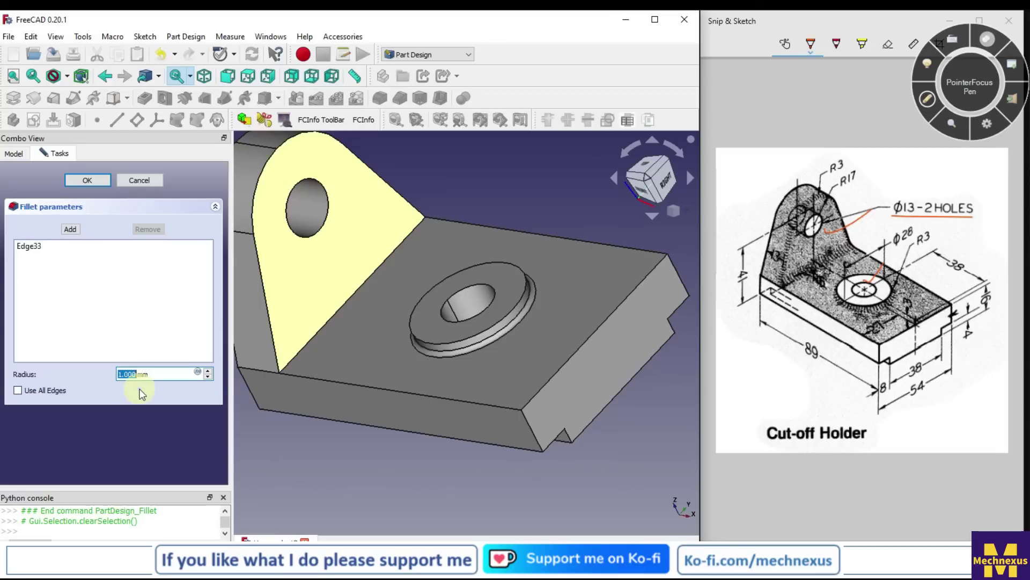
pyautogui.write('3')
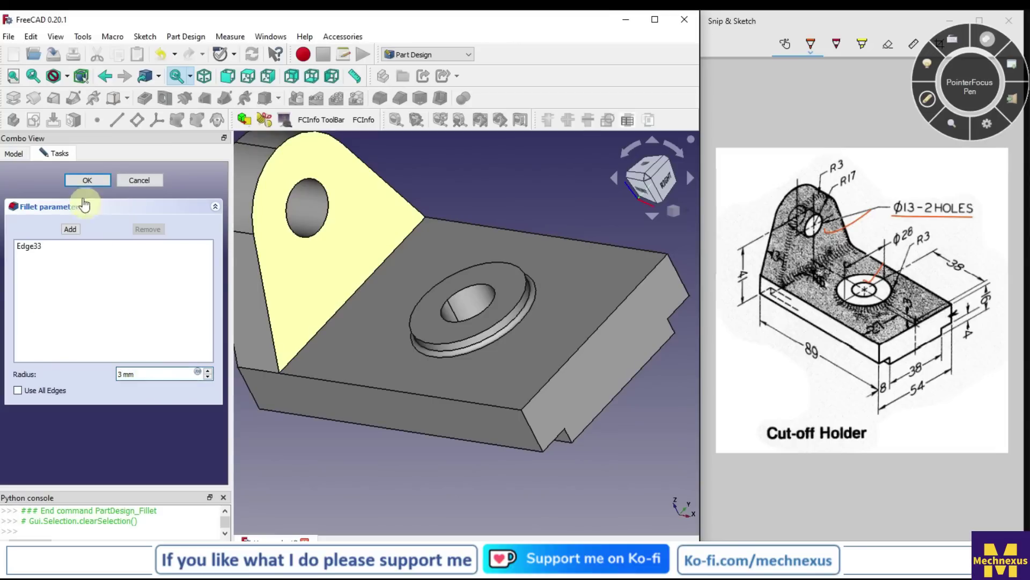
pyautogui.click(87, 181)
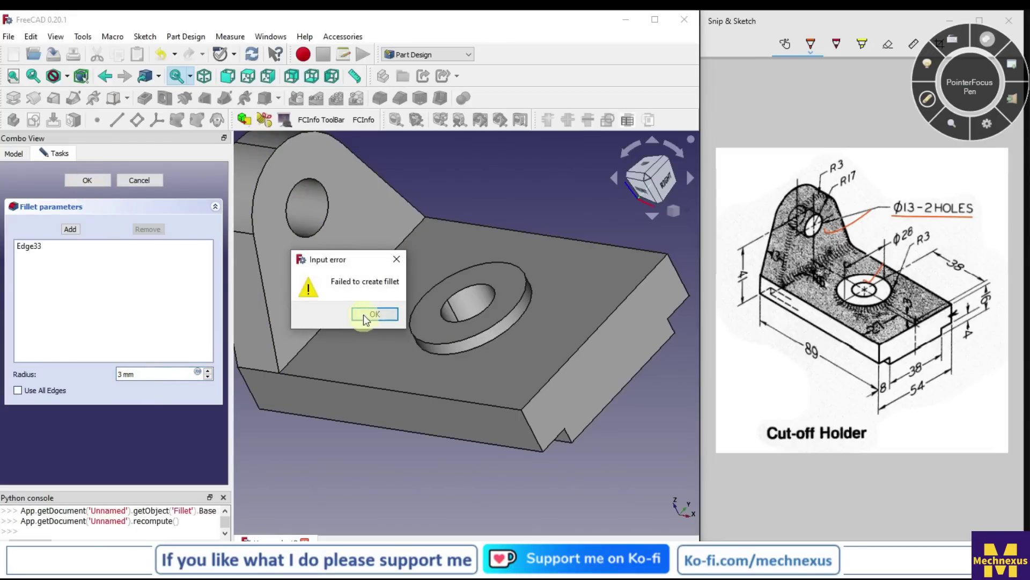
pyautogui.click(380, 312)
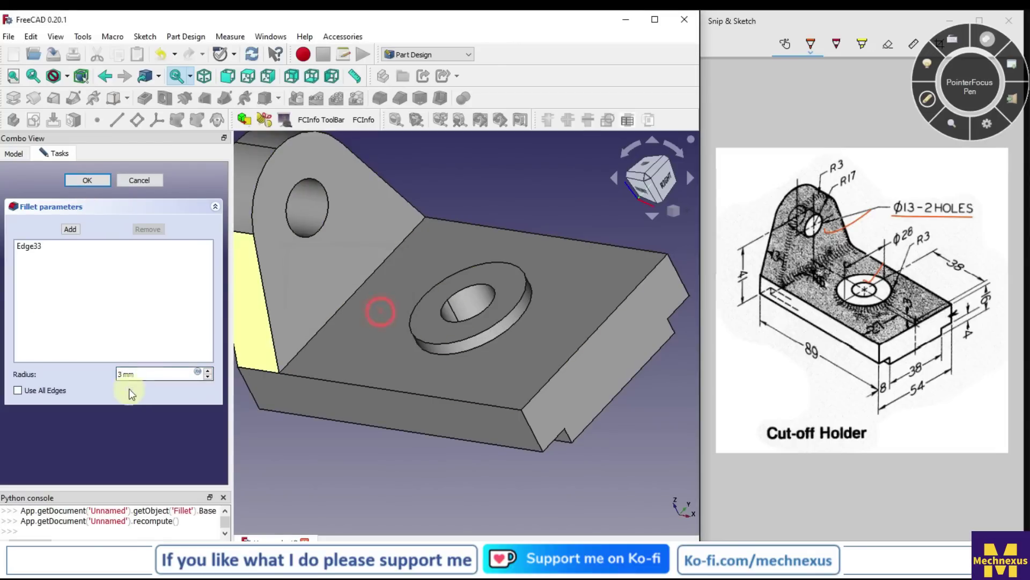
# Set the radius of the boss's base fillet to 2.999 mm and apply it.
pyautogui.doubleClick(143, 372)
pyautogui.write('2.999')
pyautogui.click(89, 181)
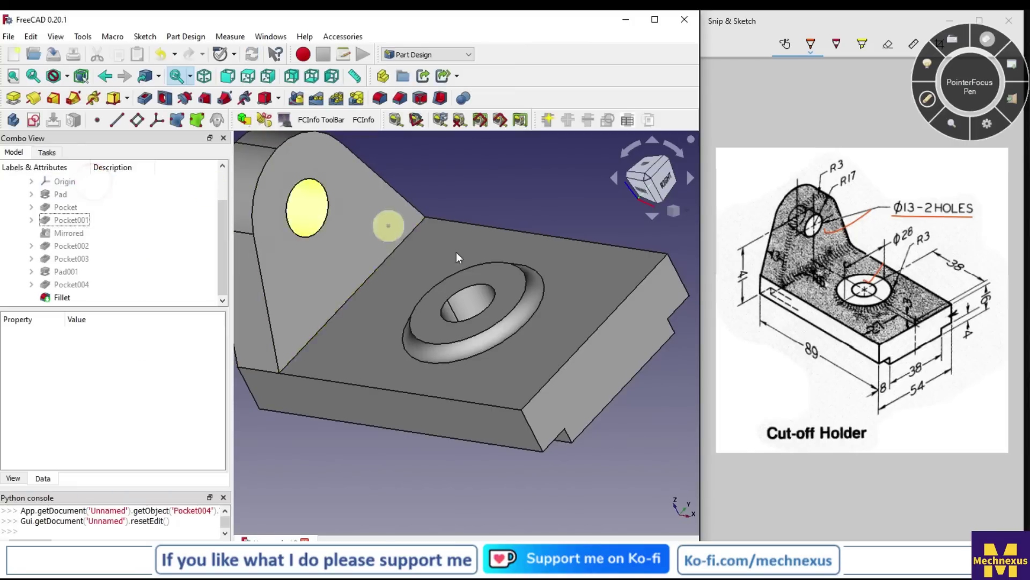
pyautogui.scroll(5, 440, 339)
pyautogui.scroll(-5, 425, 346)
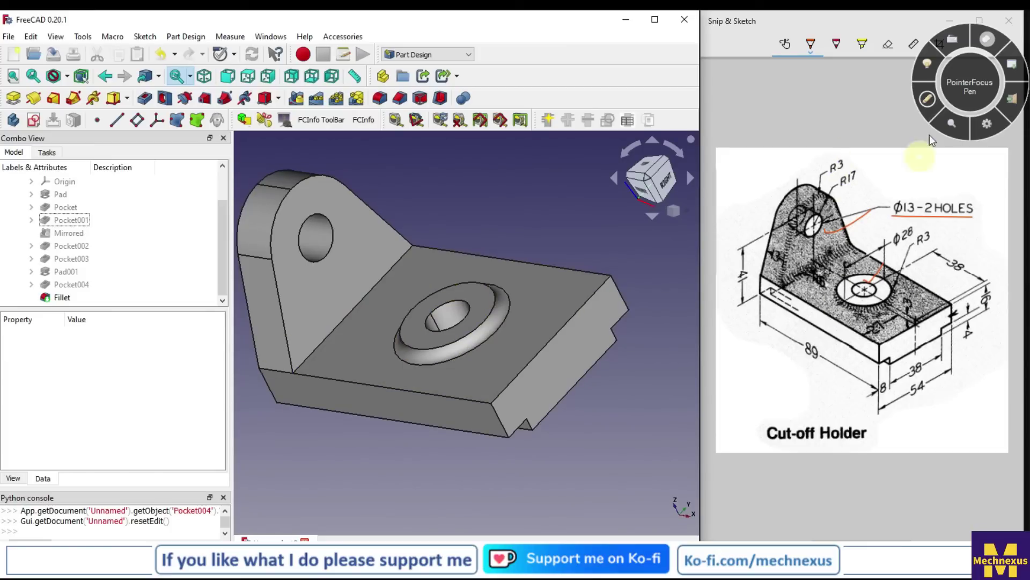
pyautogui.click(928, 99)
pyautogui.moveTo(819, 165); pyautogui.dragTo(841, 148)
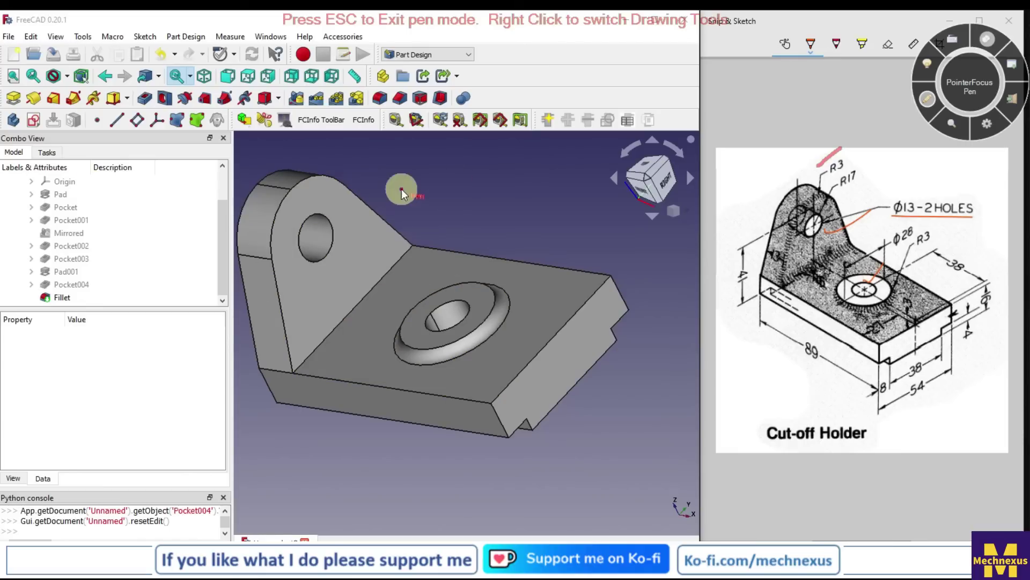
pyautogui.click(929, 102)
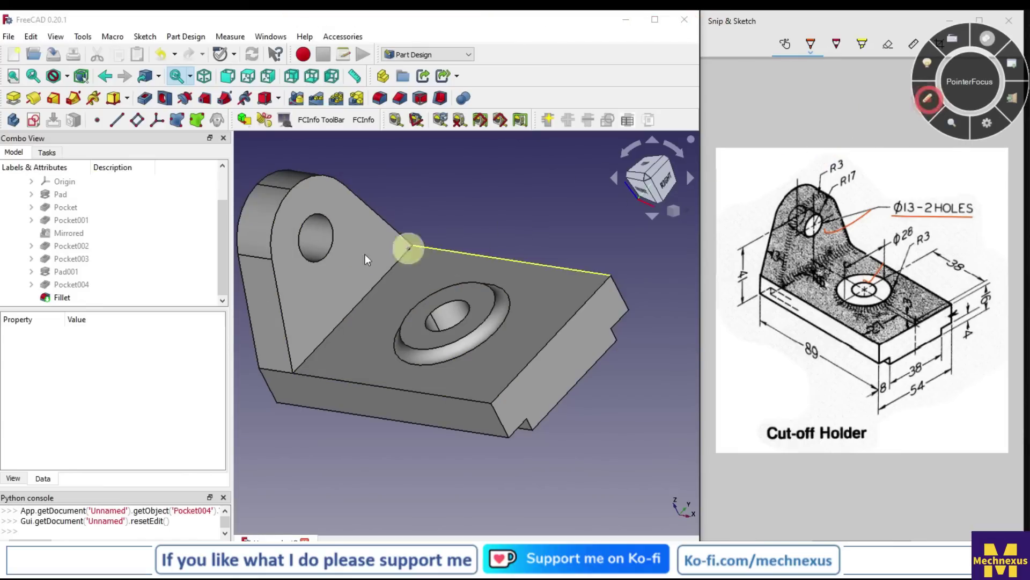
# Fillet the outer edge of the upright lug's front face with a 3 mm radius.
pyautogui.click(285, 201)
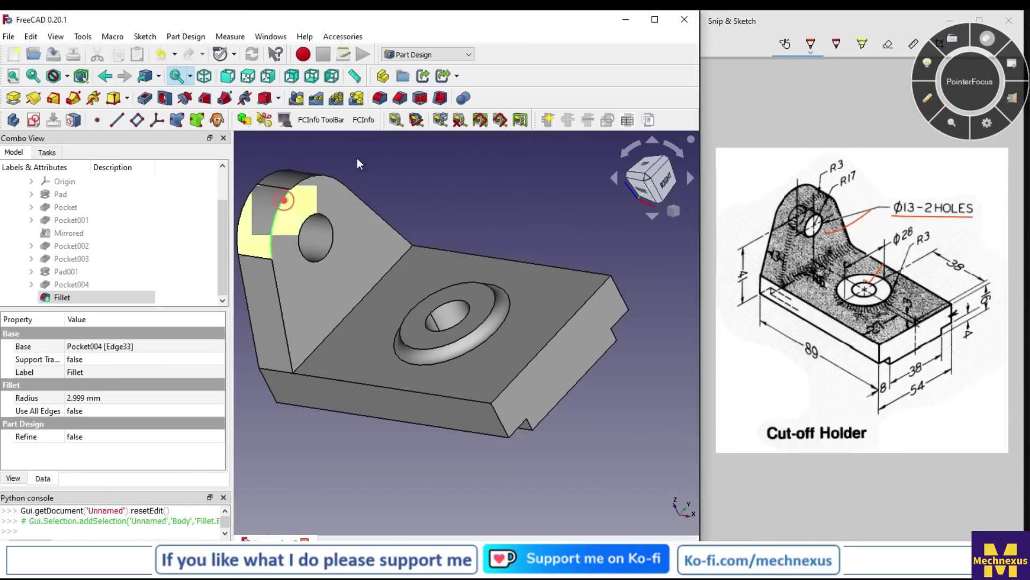
pyautogui.click(380, 97)
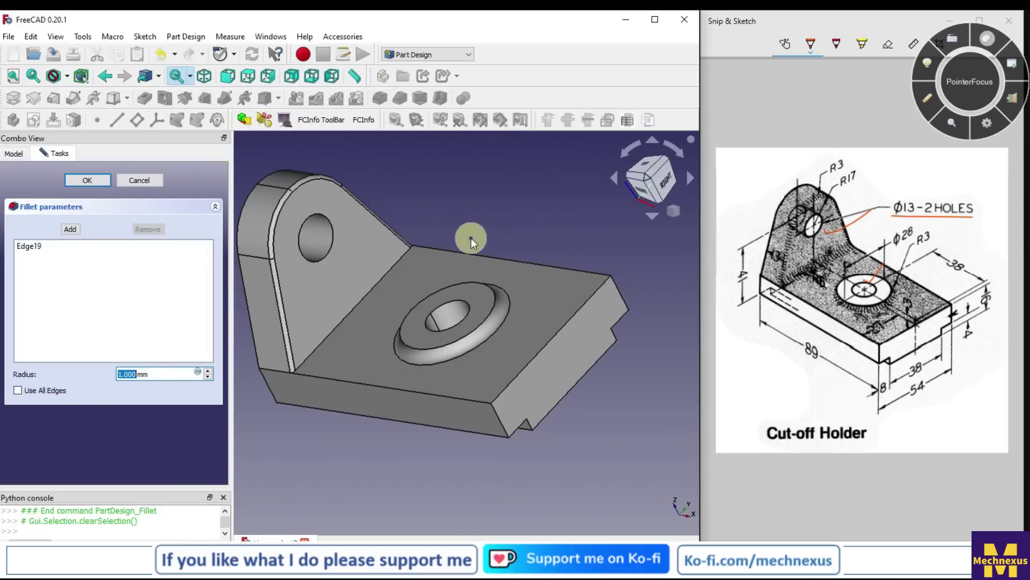
pyautogui.write('3')
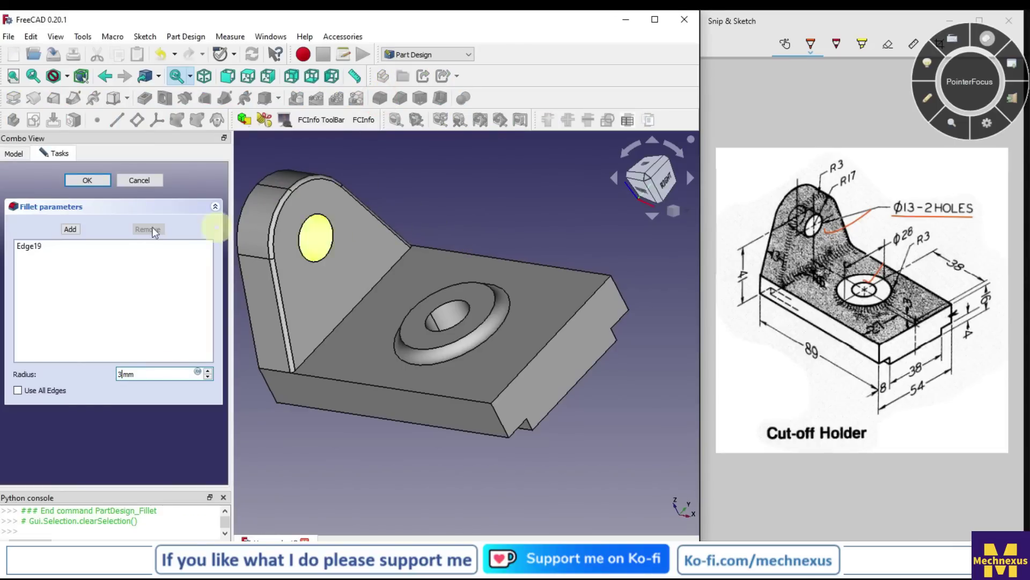
pyautogui.click(95, 182)
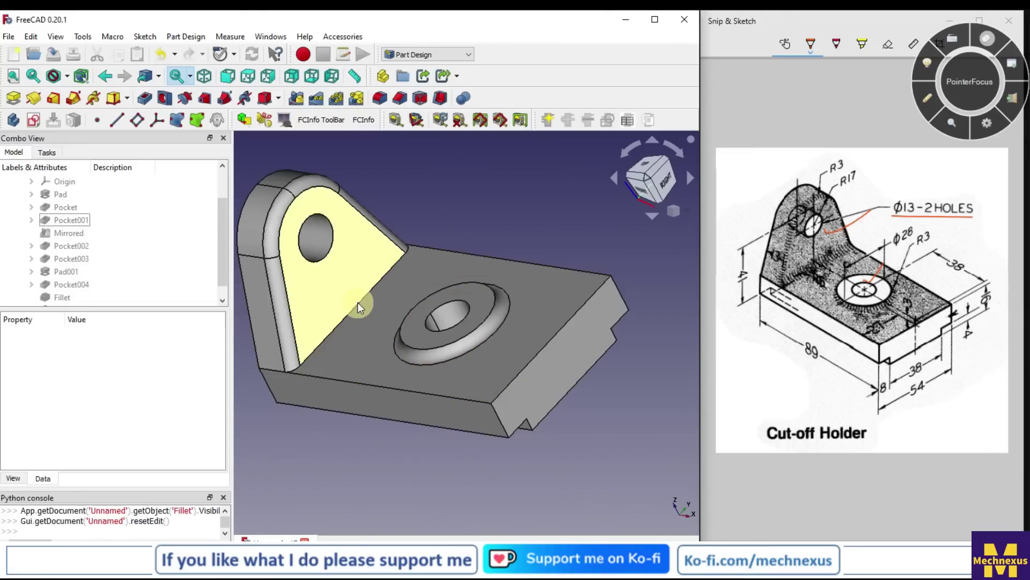
# Fillet the inside corner edge where the upright lug meets the base plate with a 3 mm radius.
pyautogui.scroll(3, 358, 301)
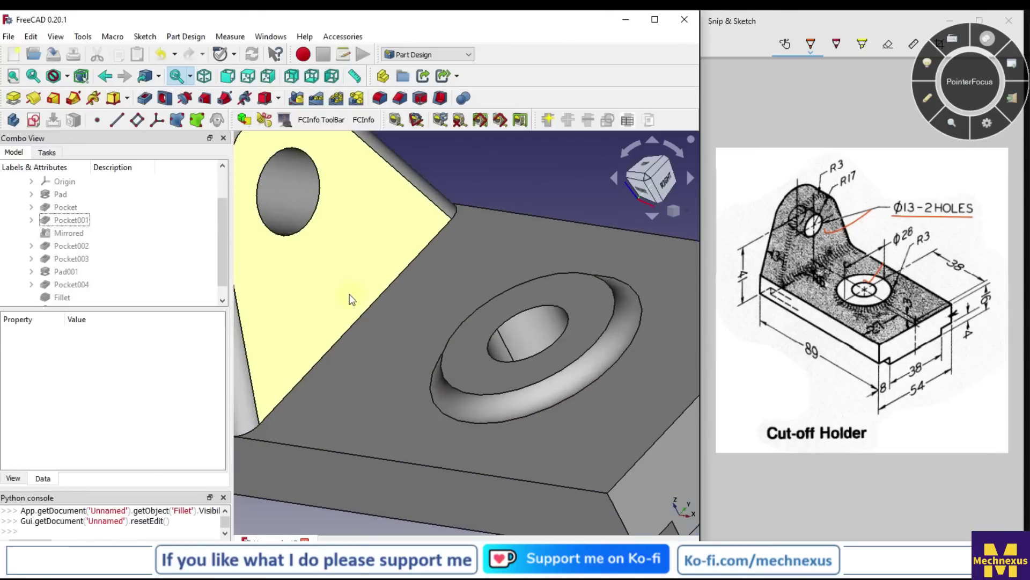
pyautogui.click(379, 295)
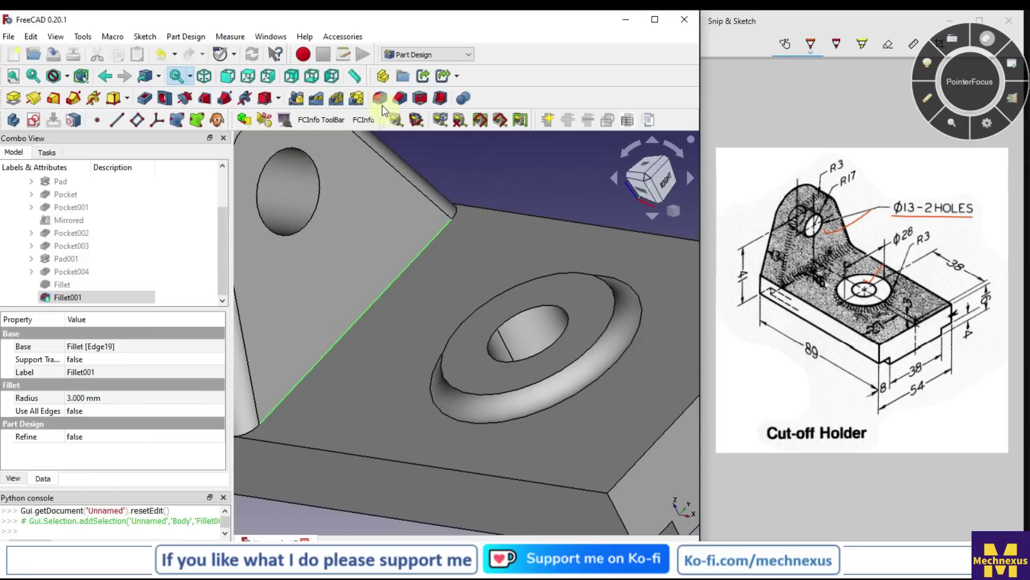
pyautogui.click(379, 98)
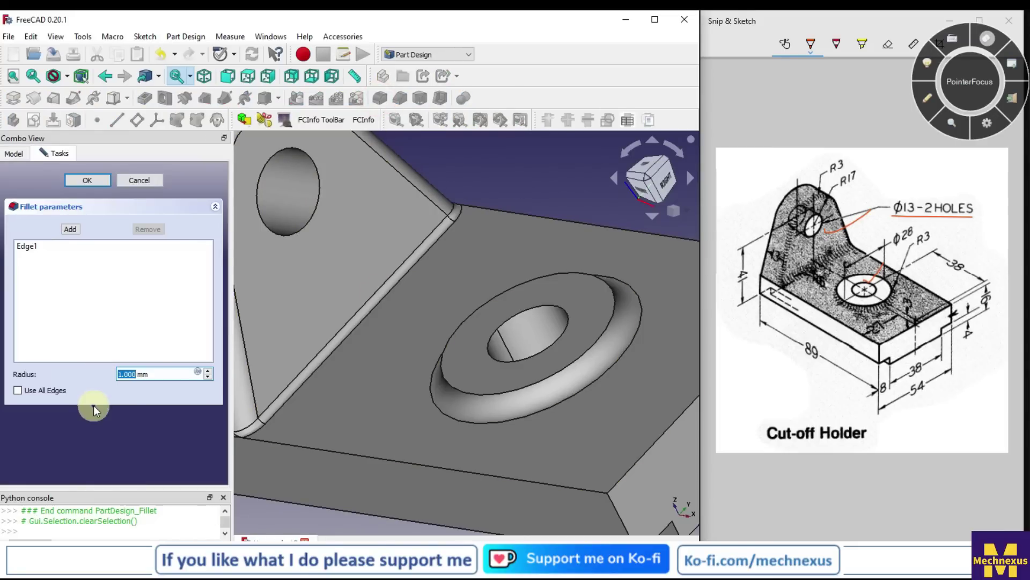
pyautogui.write('3')
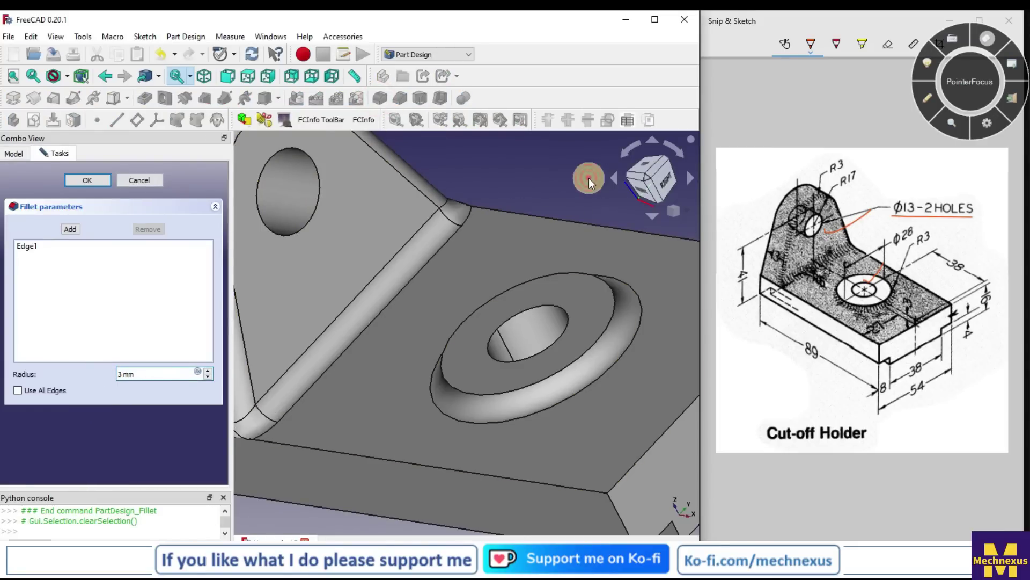
pyautogui.scroll(-5, 507, 269)
pyautogui.click(86, 180)
pyautogui.click(477, 468)
# Show the whole part in isometric view, fitted to the 3D window.
pyautogui.click(687, 211)
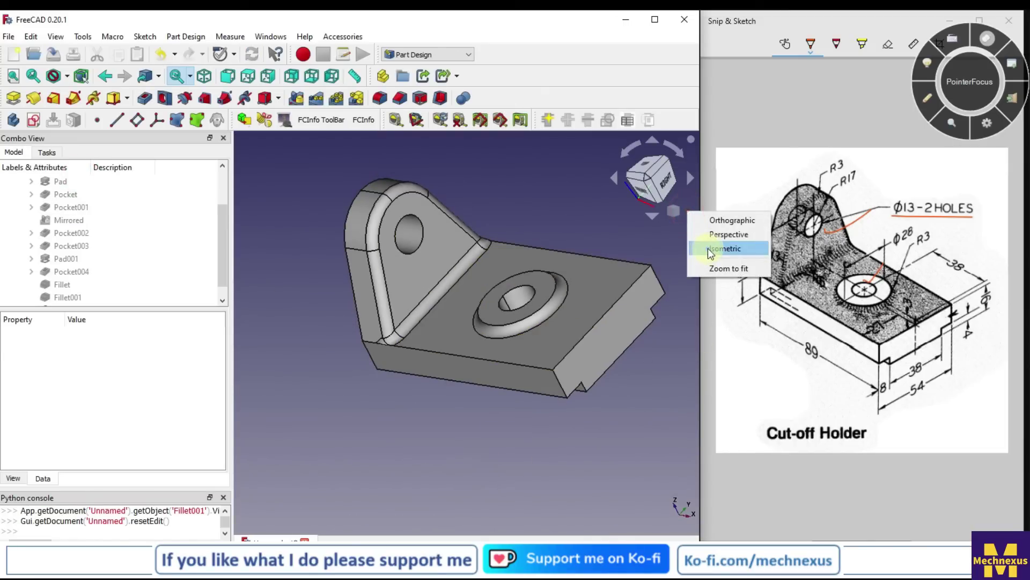
pyautogui.click(707, 248)
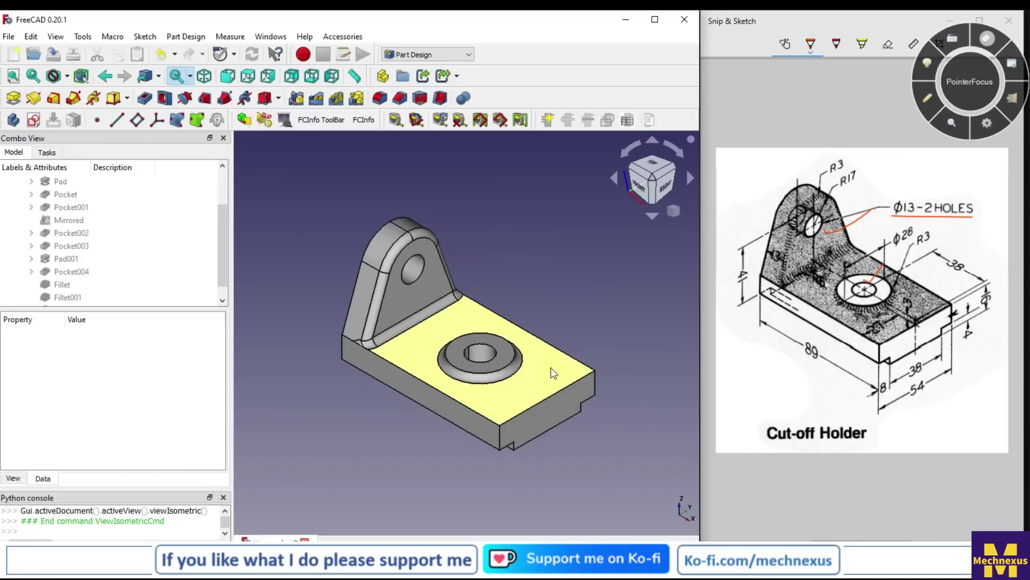
pyautogui.press('v')
pyautogui.press('f')
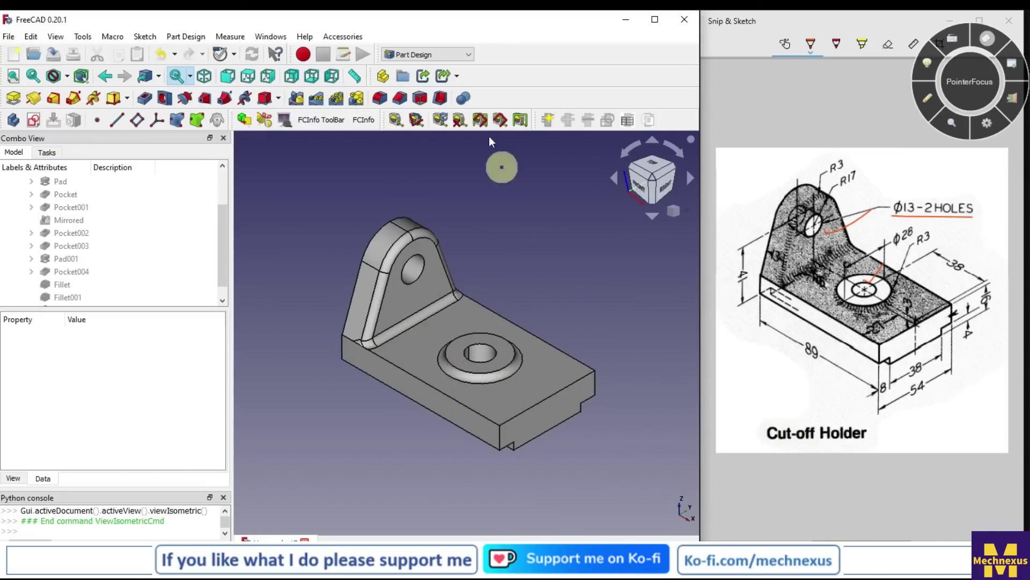
# Apply a random color to the body.
pyautogui.scroll(2, 154, 266)
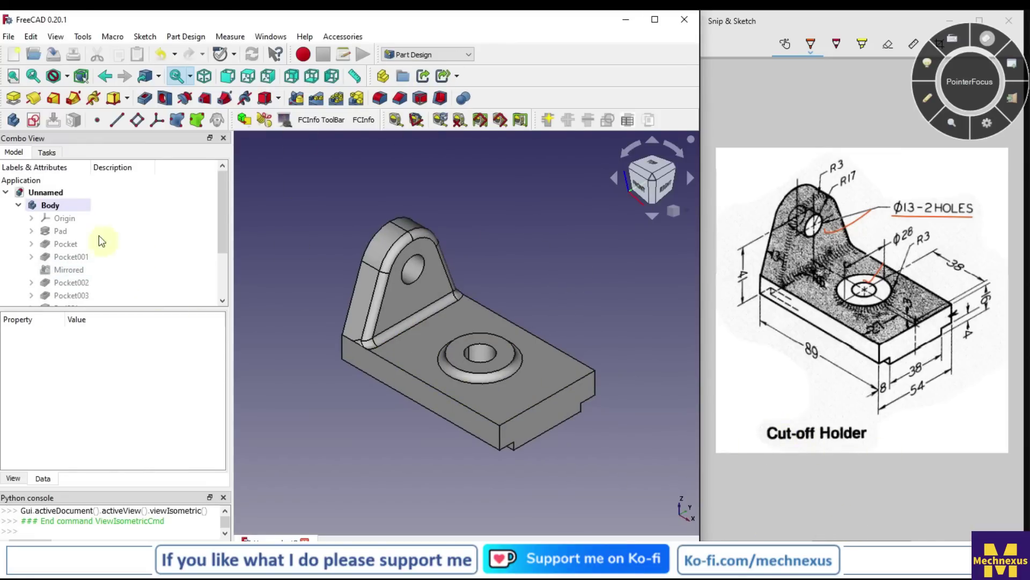
pyautogui.rightClick(67, 204)
pyautogui.click(111, 260)
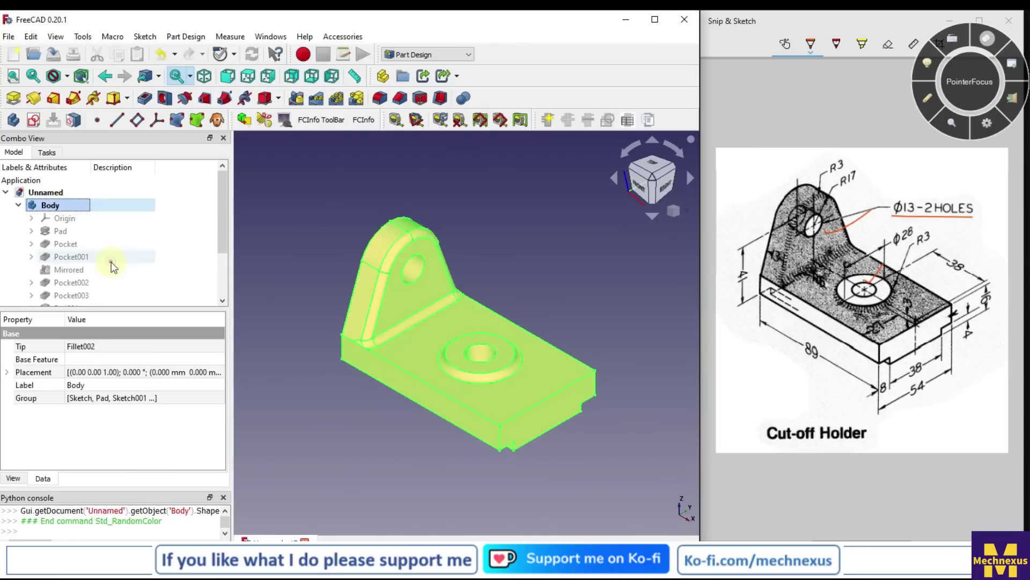
pyautogui.click(532, 252)
pyautogui.scroll(2, 591, 378)
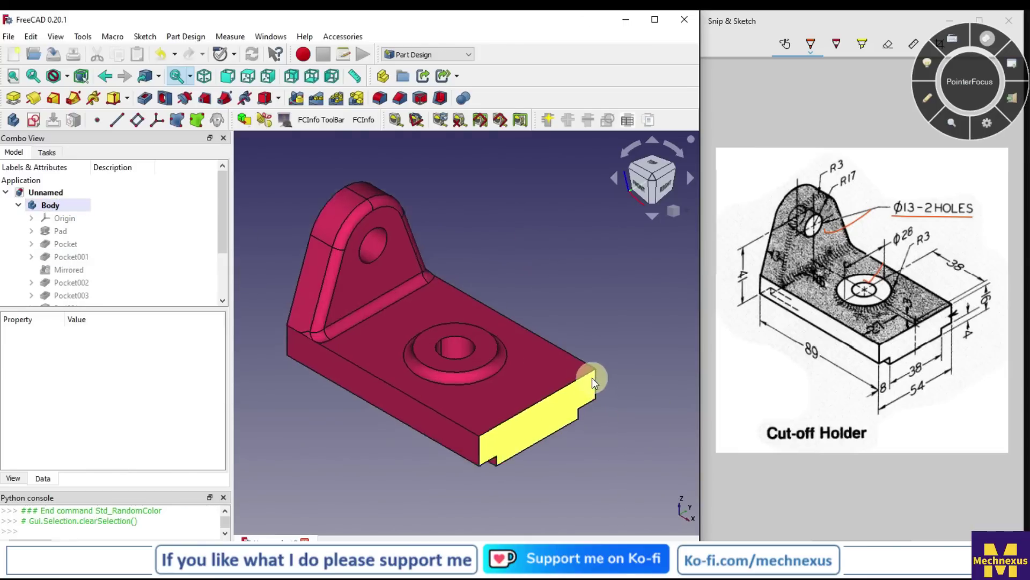
pyautogui.scroll(-2, 524, 295)
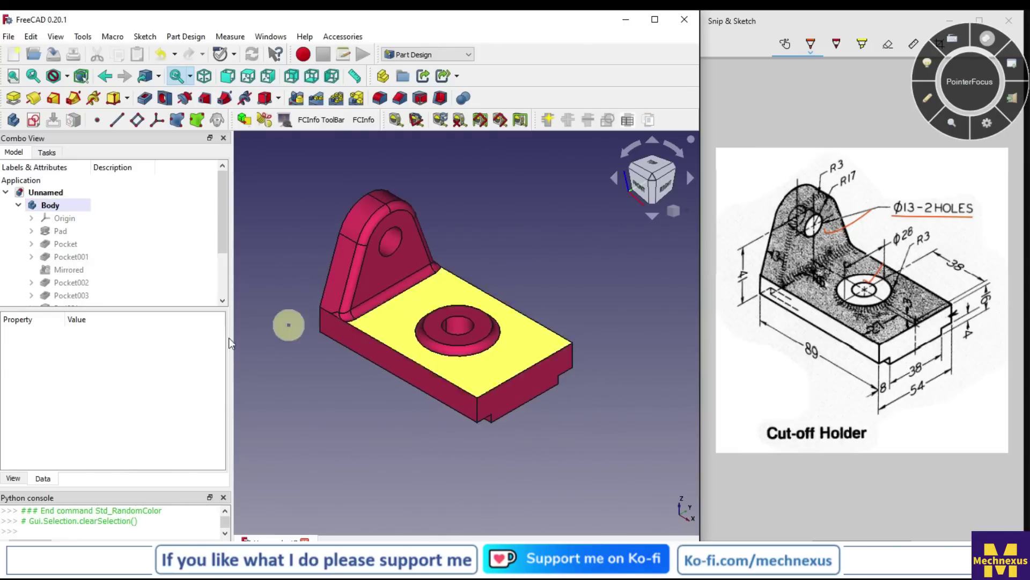
# Try Copper as the body's appearance material, settle on Chrome and close the display properties.
pyautogui.rightClick(43, 204)
pyautogui.click(89, 247)
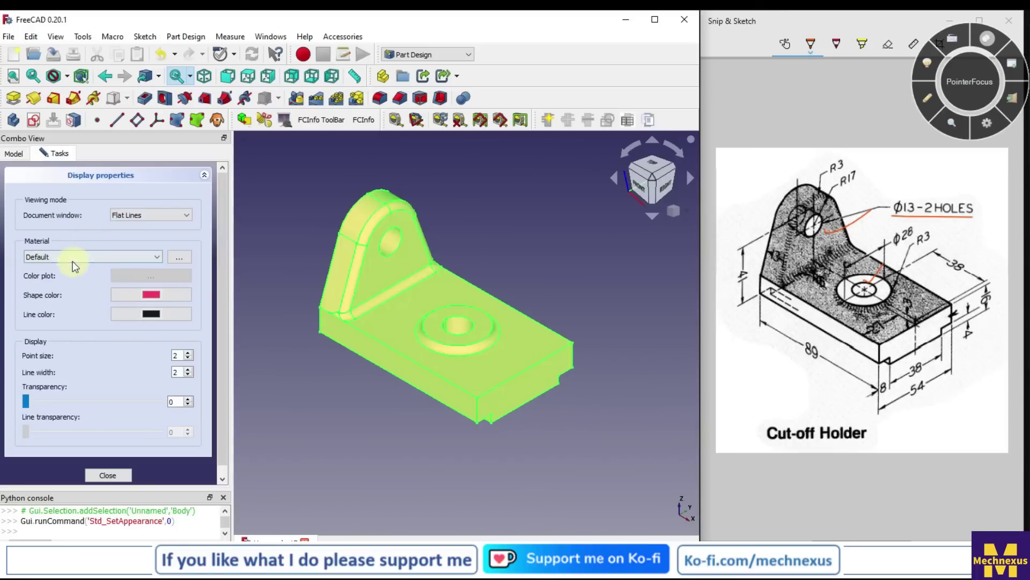
pyautogui.click(74, 258)
pyautogui.click(61, 306)
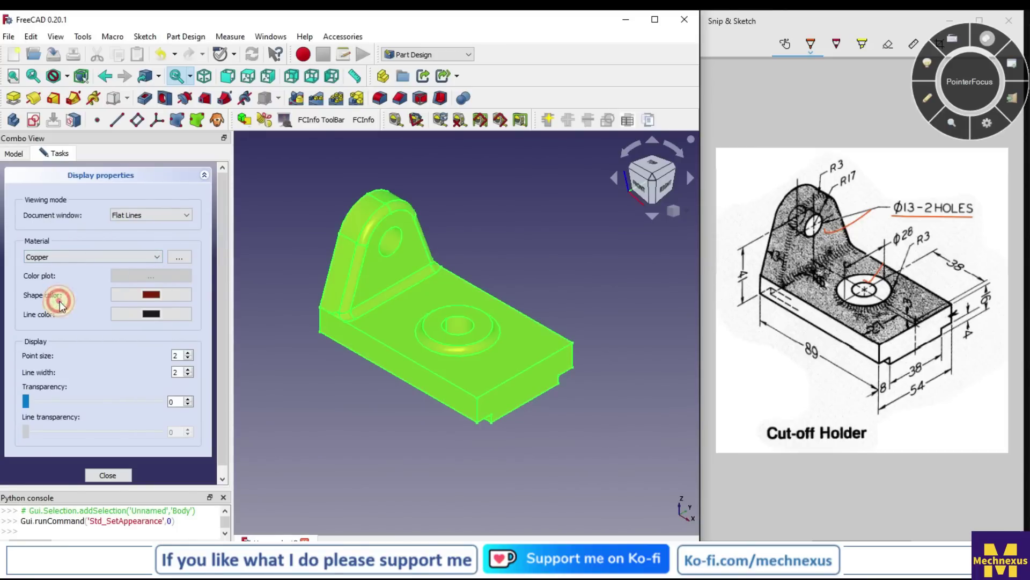
pyautogui.click(50, 256)
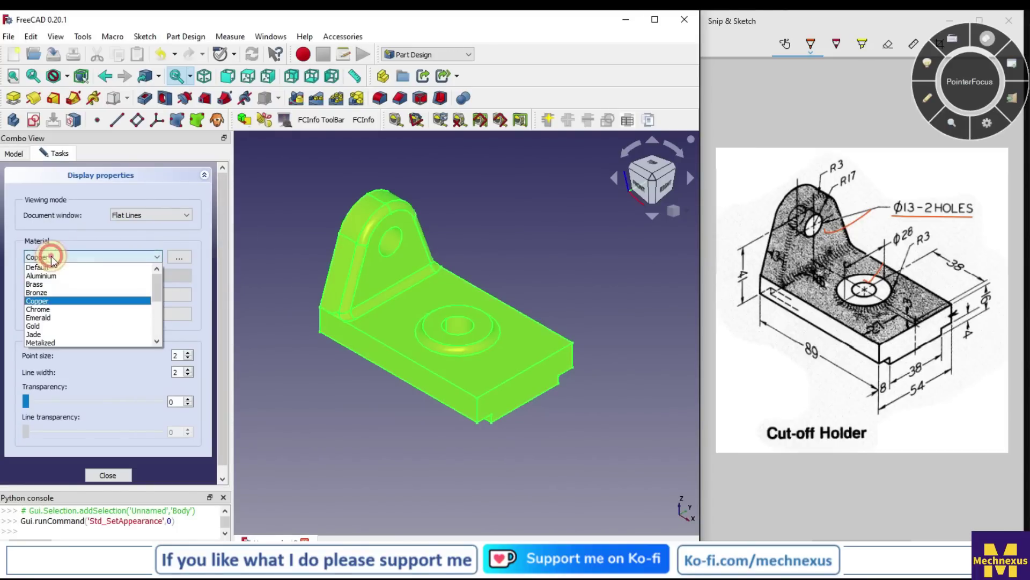
pyautogui.click(47, 314)
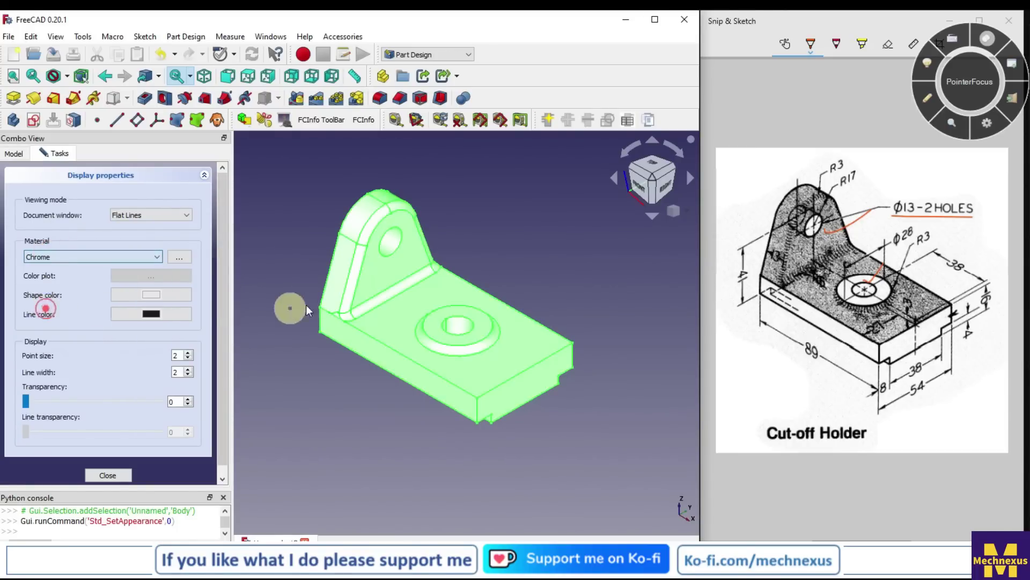
pyautogui.click(288, 269)
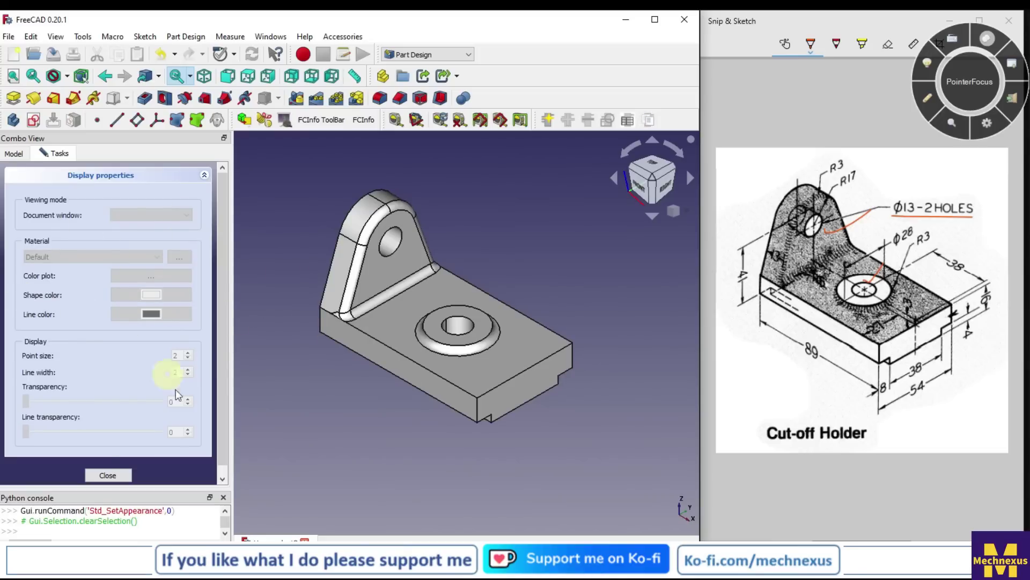
pyautogui.click(90, 475)
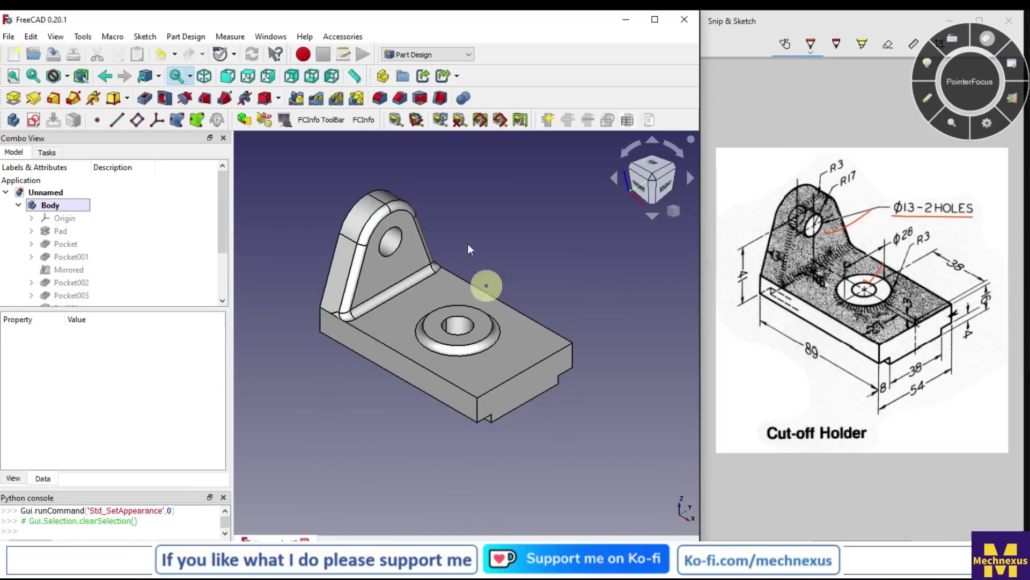
pyautogui.scroll(2, 456, 222)
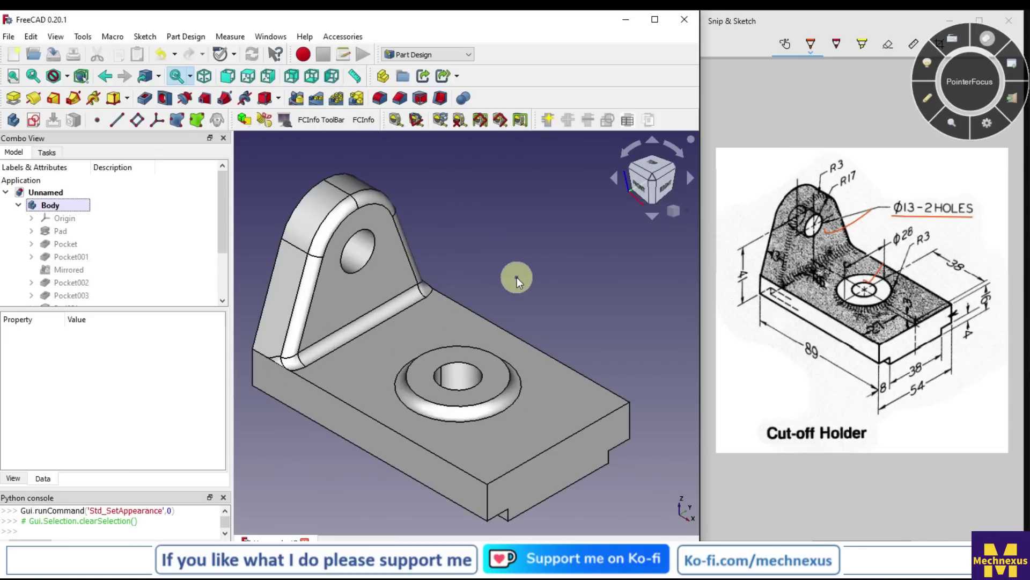